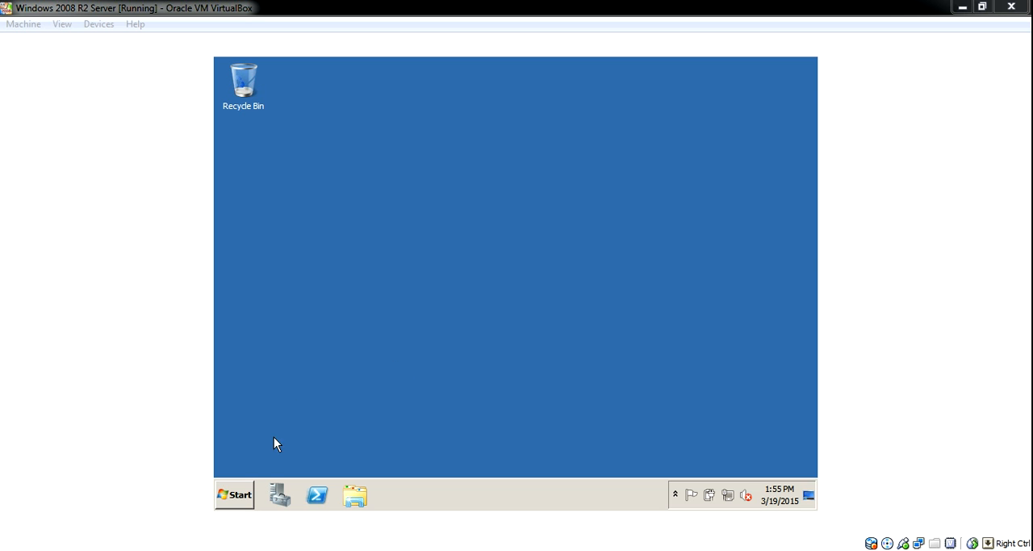
Examine which administrative tools are available on the server
click(242, 499)
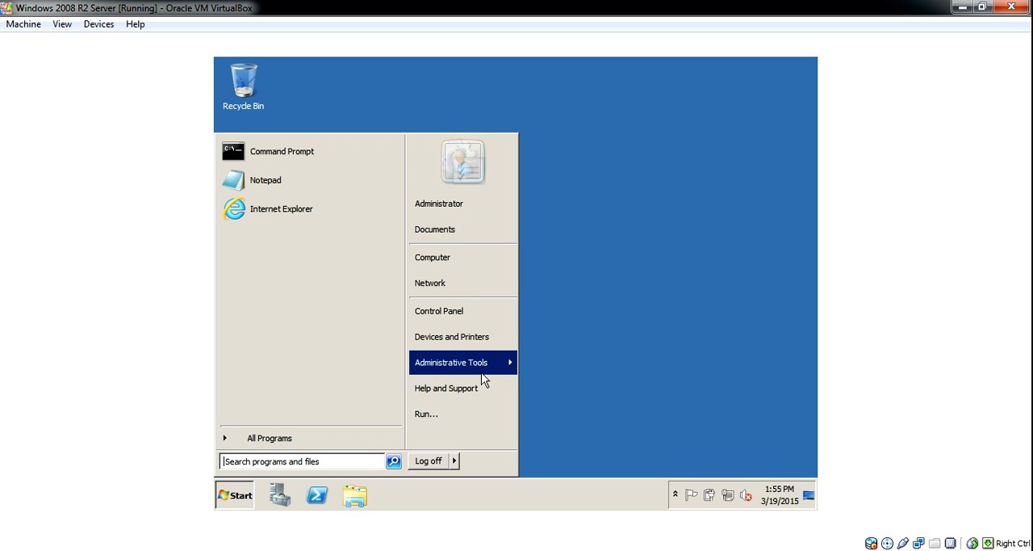
mouse_move(483, 369)
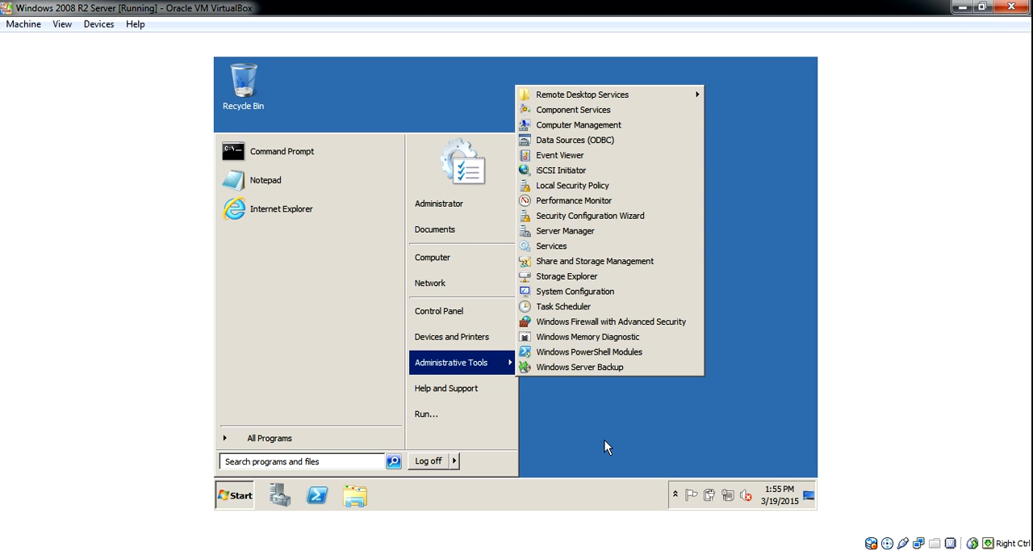
click(729, 500)
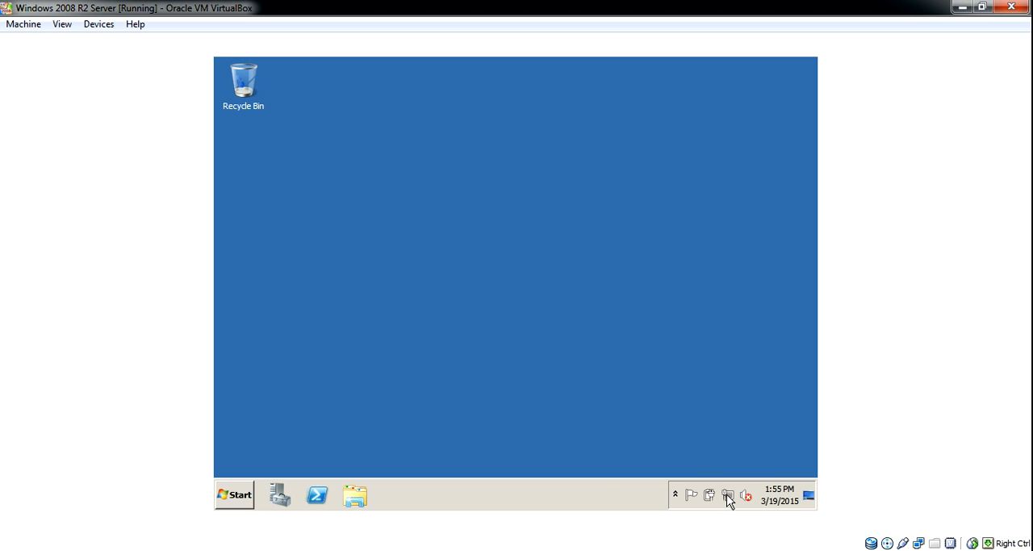
Open the properties of the Local Area Connection adapter and disable Internet Protocol Version 6 (TCP/IPv6) for it
right_click(727, 495)
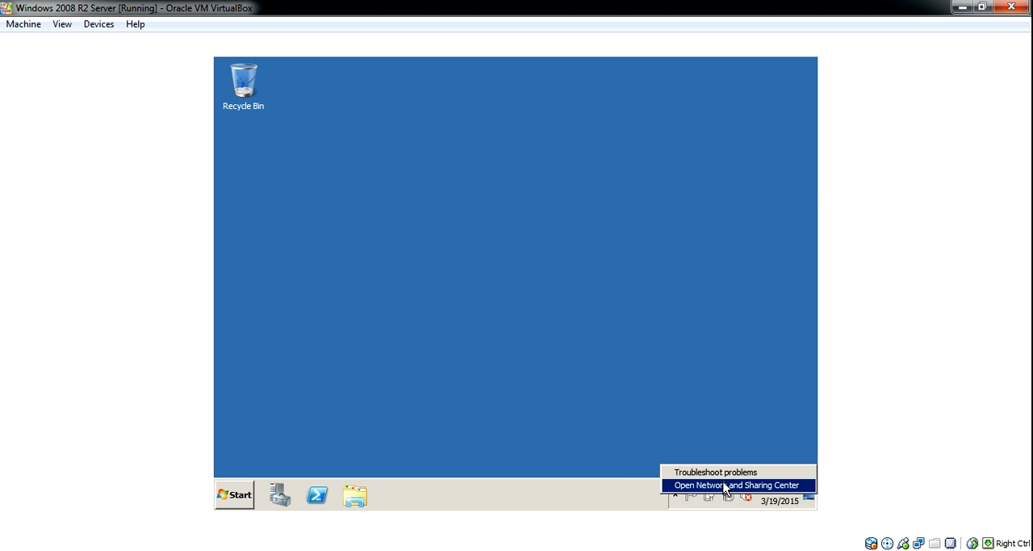
click(725, 485)
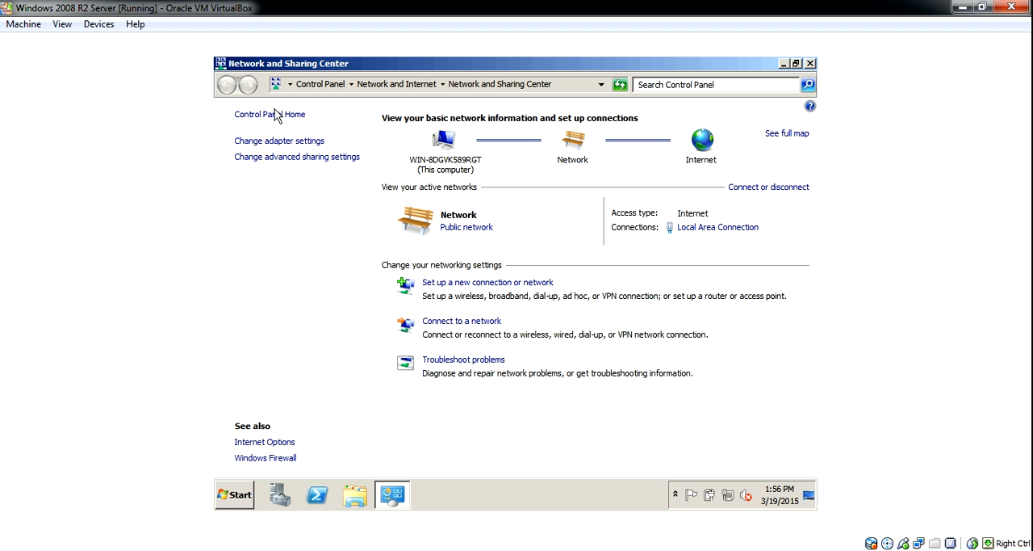
click(283, 142)
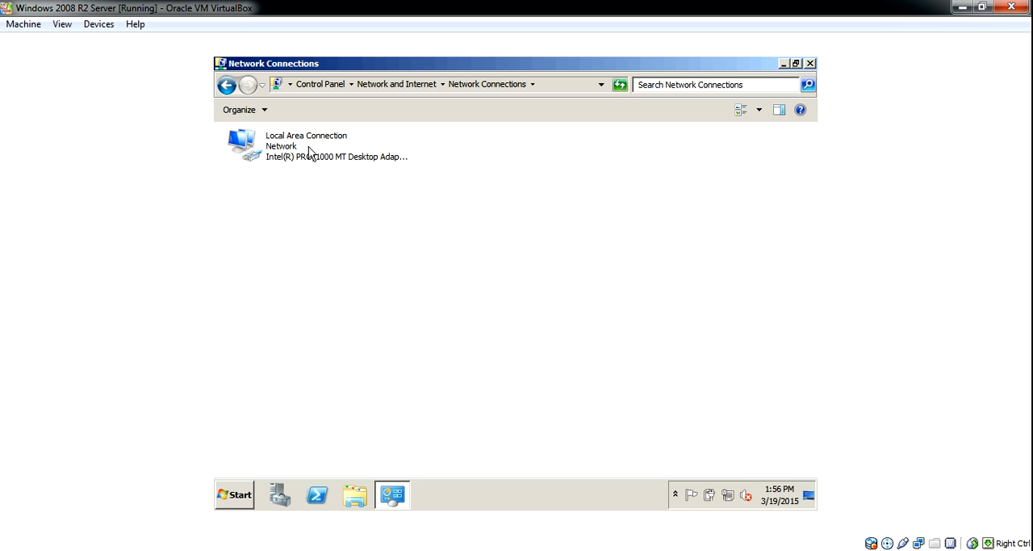
right_click(310, 152)
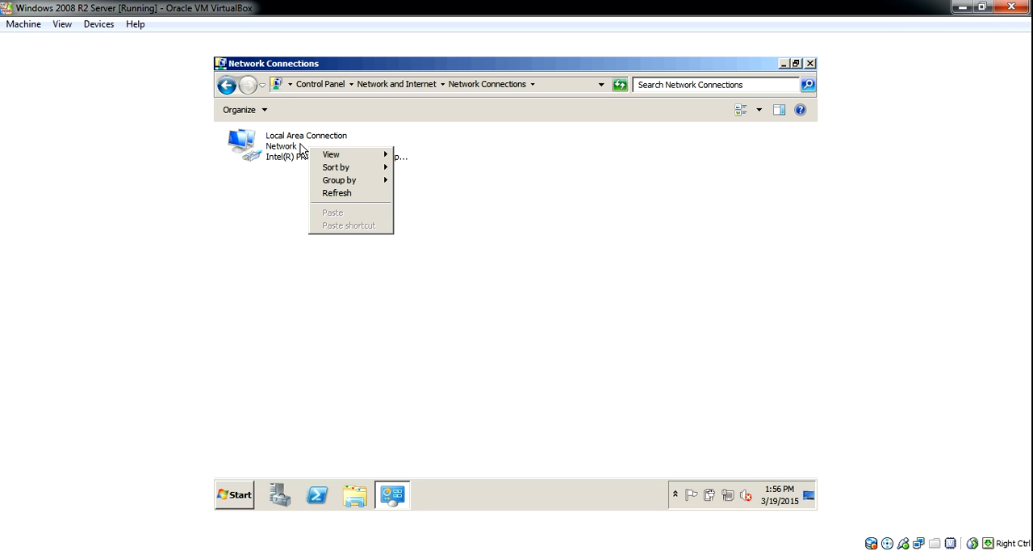
click(278, 147)
right_click(278, 147)
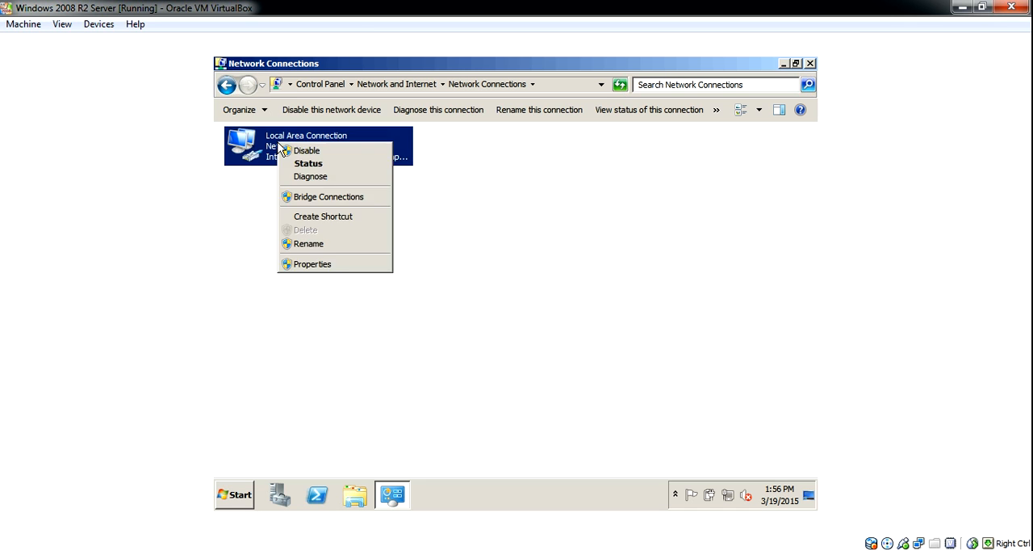
click(368, 264)
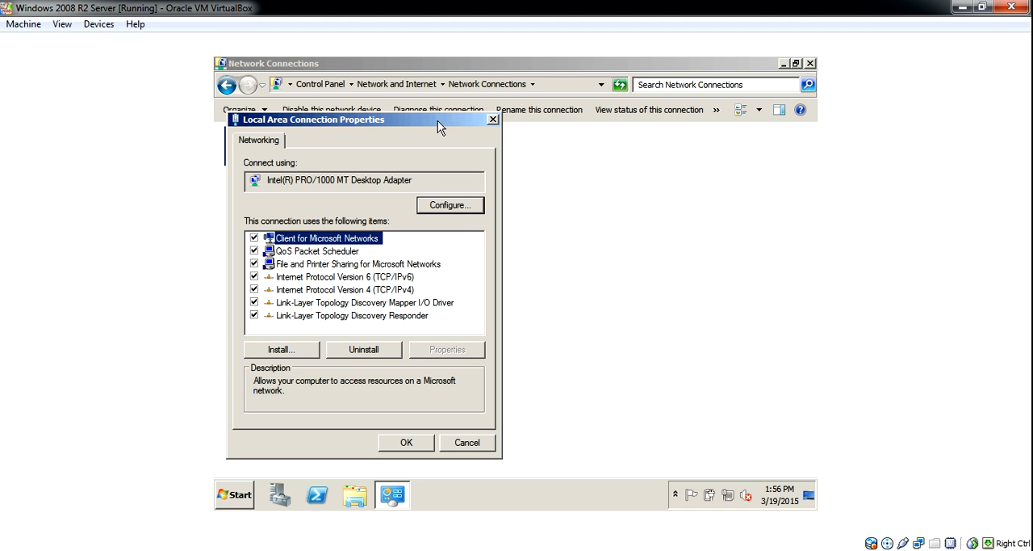
drag(441, 129, 523, 107)
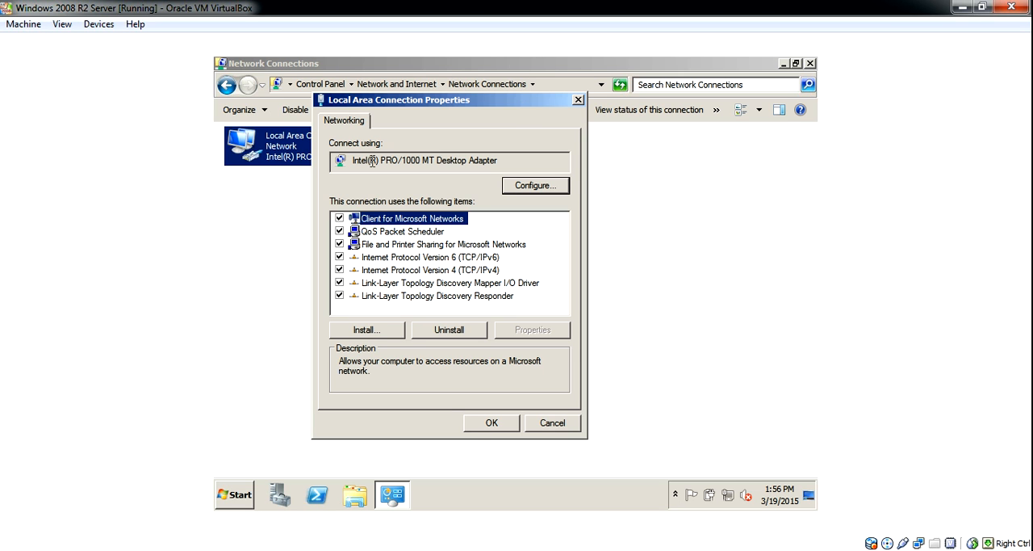
click(339, 257)
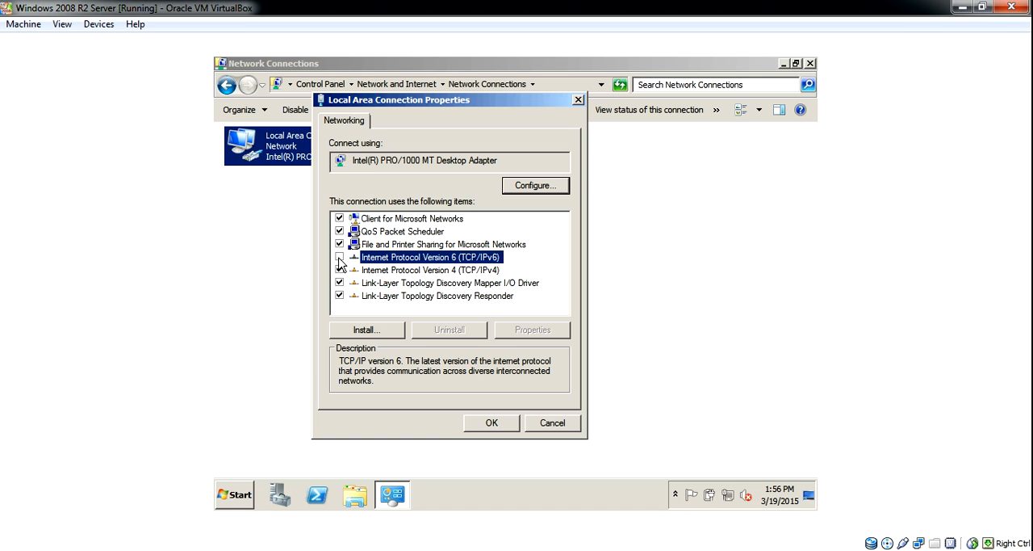
Assign the connection's Internet Protocol Version 4 a static IP address of 10.10.10.50 with subnet mask 255.255.255.0
click(383, 273)
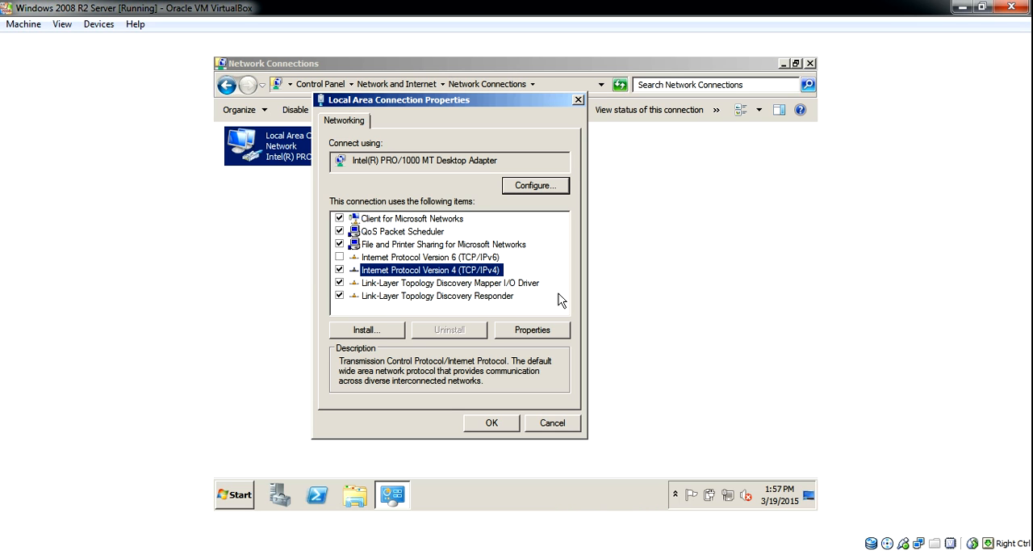
click(543, 336)
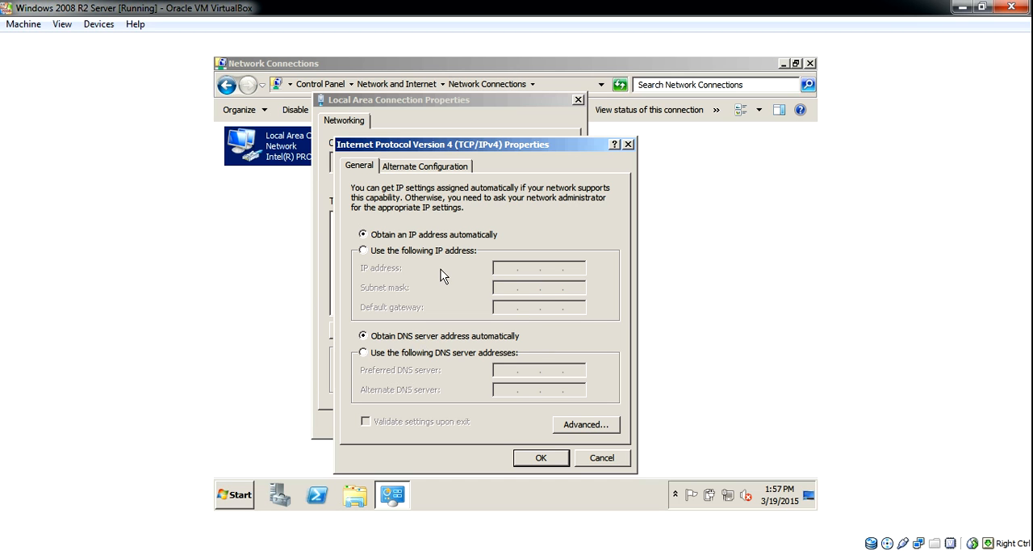
click(364, 250)
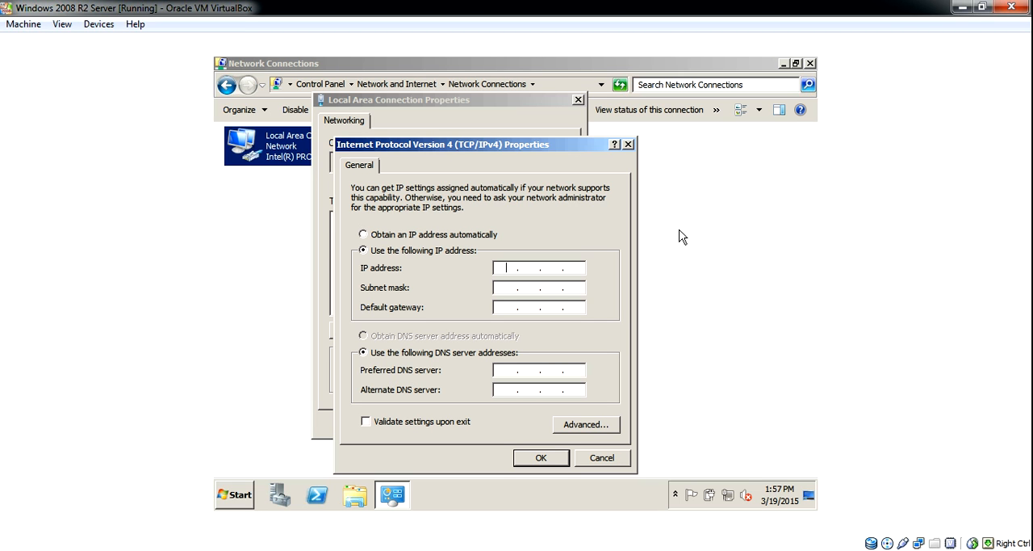
text(10.10.10.50)
key(Tab)
text(255 . 255 . 255 . 0)
Set the default gateway in the IPv4 properties to 10.10.10.99
key(Tab)
text(10.10.10.)
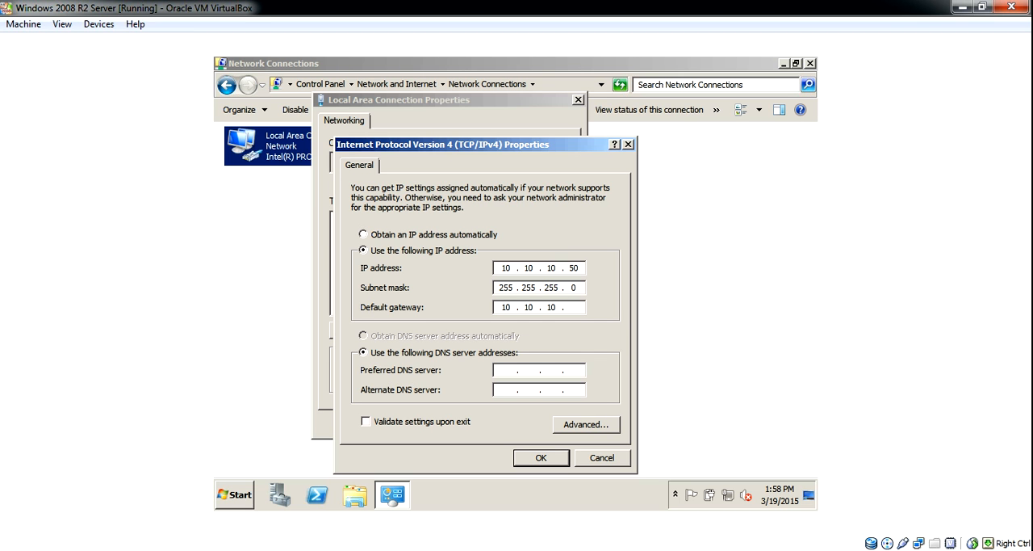
text(99)
Set the preferred DNS server to 127.0.0.1 and the alternate DNS server to 8.8.8.8, and accept the IPv4 settings
text(1)
text(2)
text(7)
text(0)
text(0)
text(8)
text(8)
text(8)
text(8)
click(541, 458)
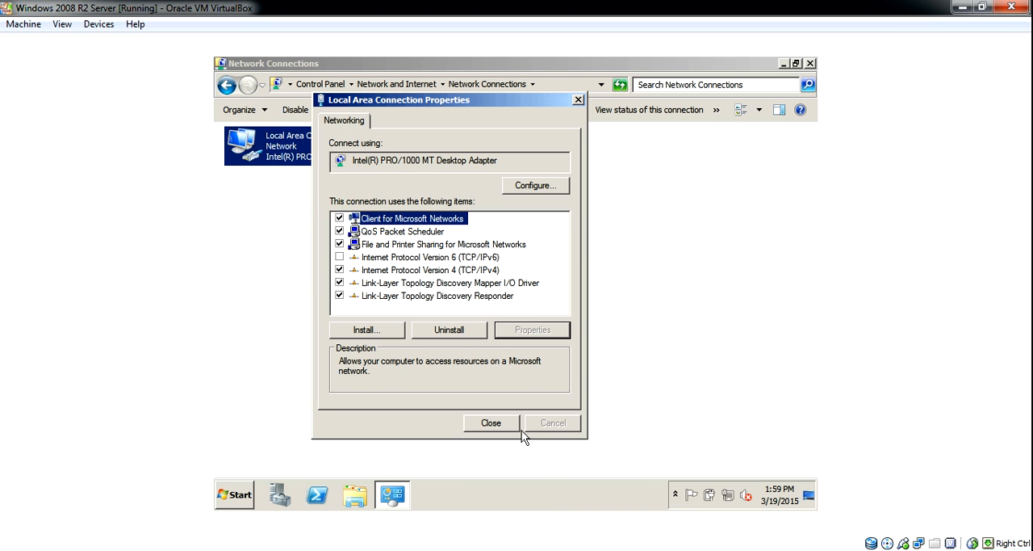
Close the Local Area Connection properties and the Network Connections window, dismissing the Windows activation notification
click(499, 423)
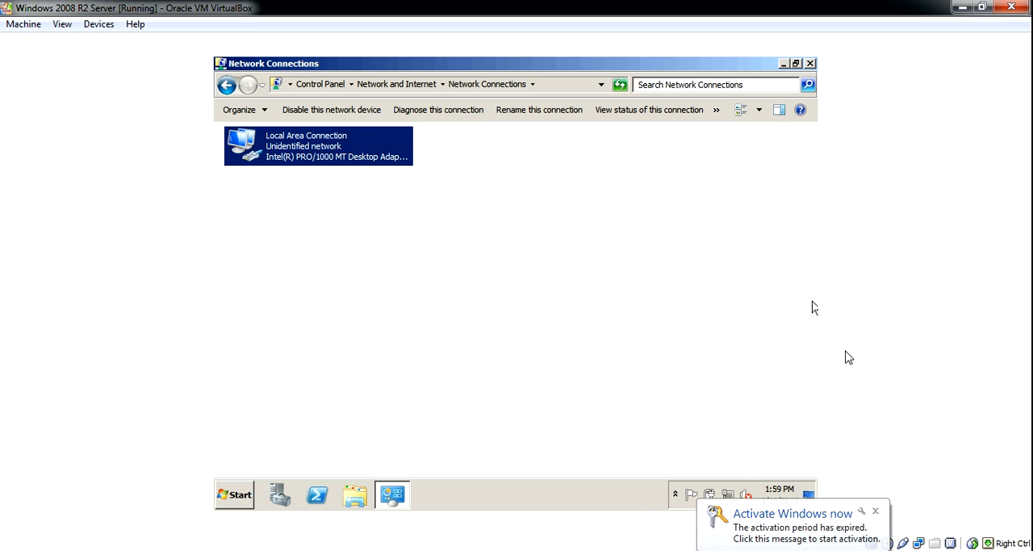
click(877, 512)
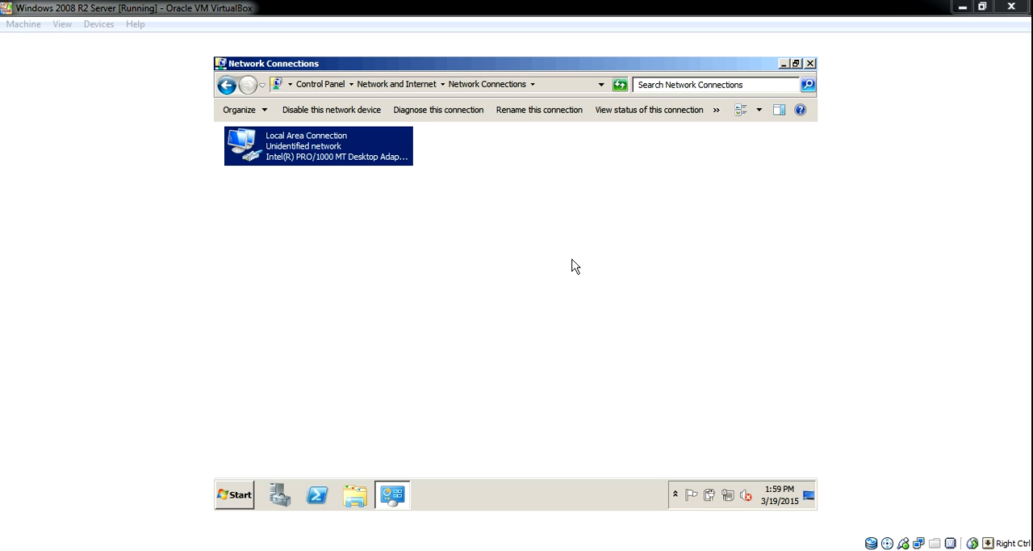
click(810, 64)
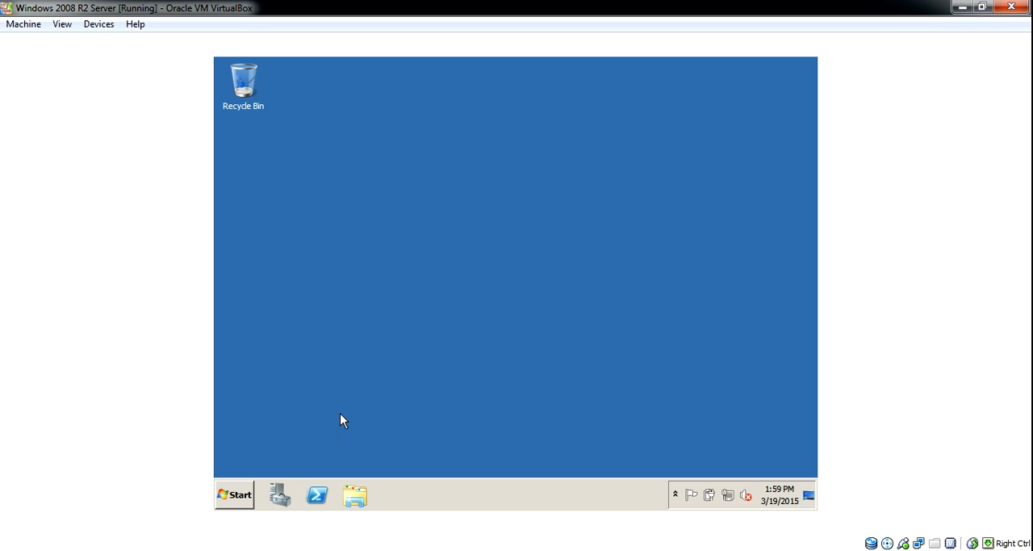
Open Server Manager and start adding a role, going to the selection of server roles
click(233, 496)
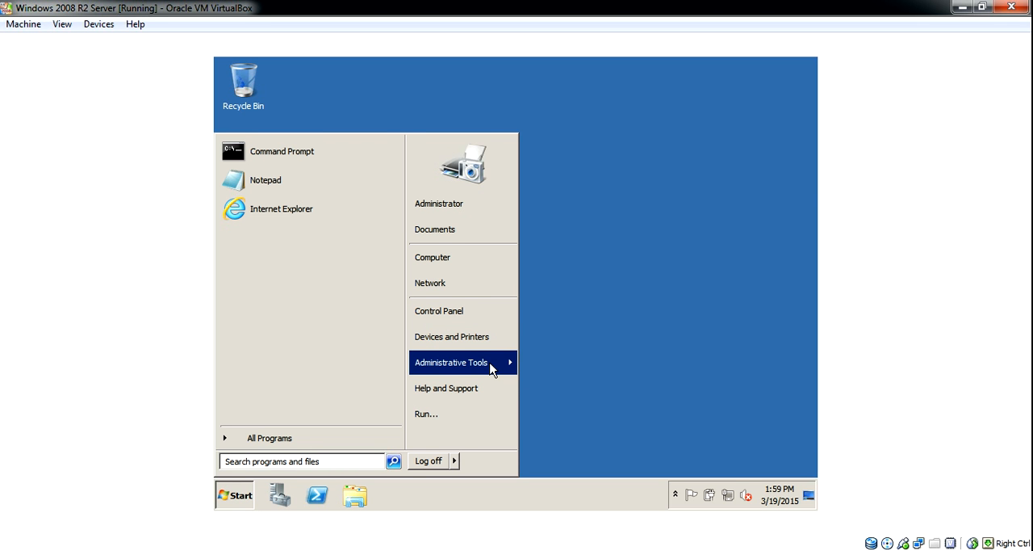
mouse_move(491, 365)
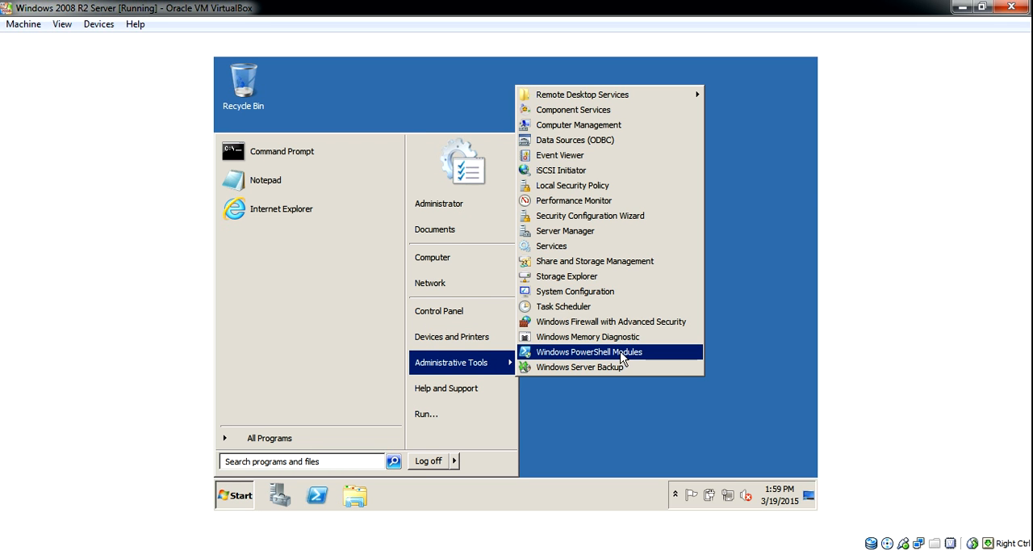
click(649, 231)
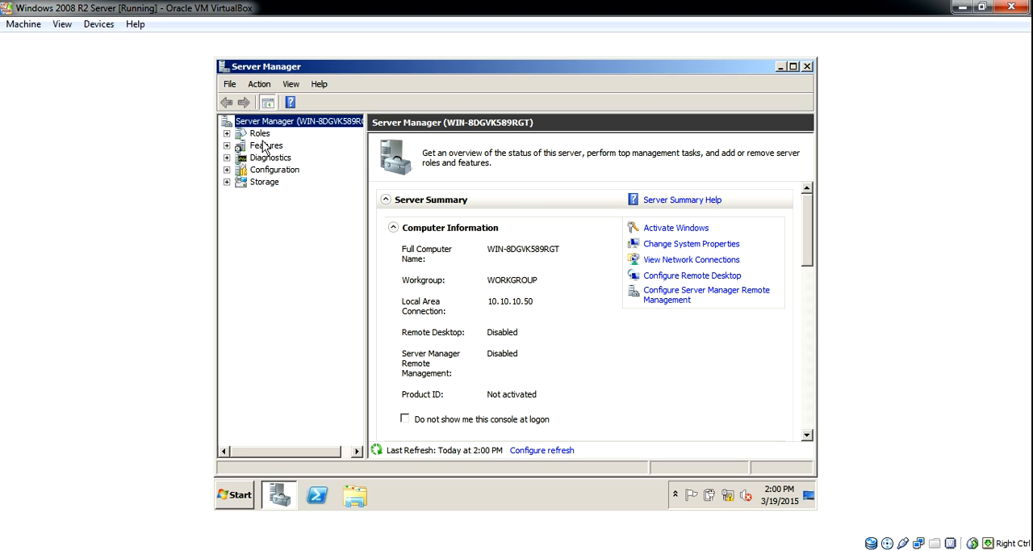
click(261, 135)
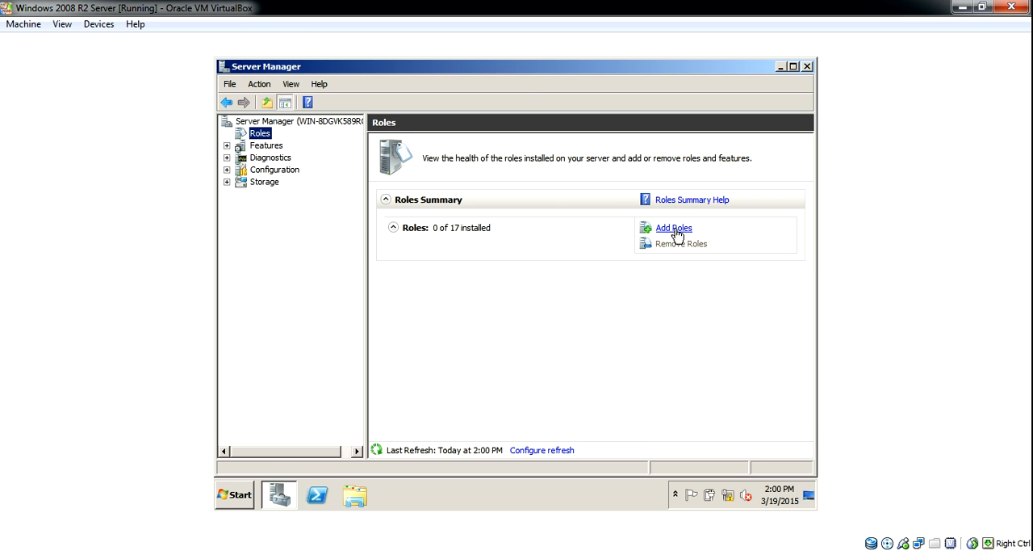
click(675, 230)
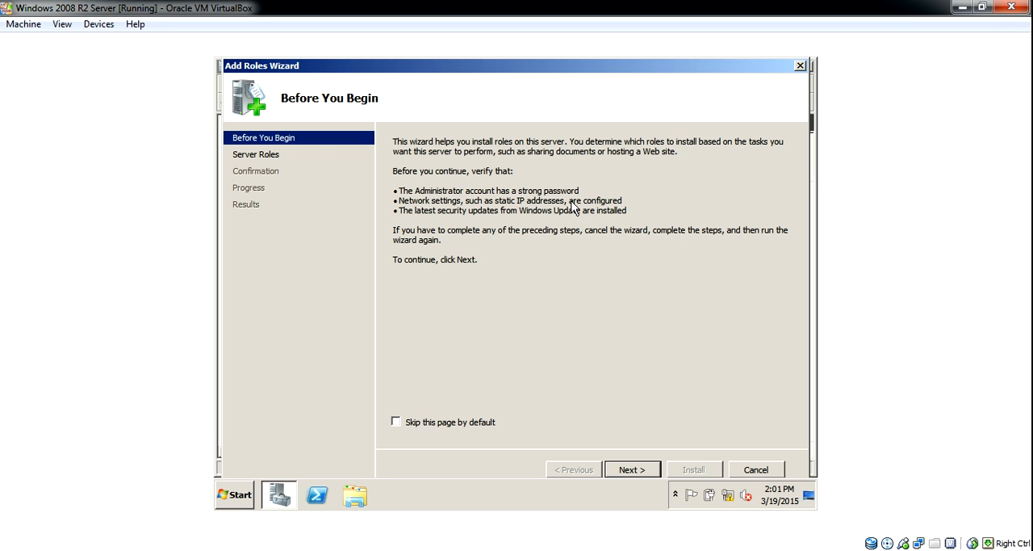
click(262, 155)
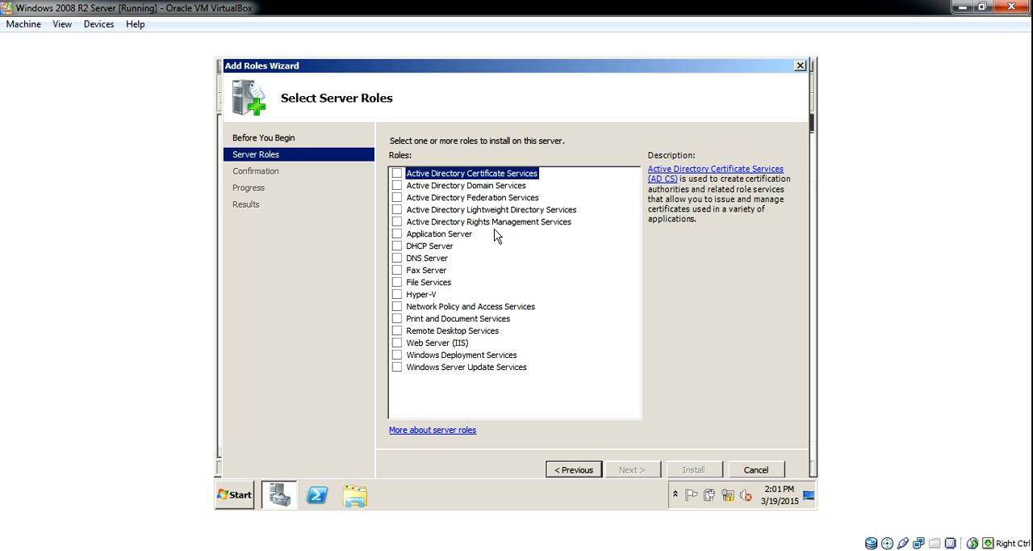
Install the Active Directory Domain Services role with its required .NET Framework 3.5.1 features, and close the wizard and Server Manager
click(396, 185)
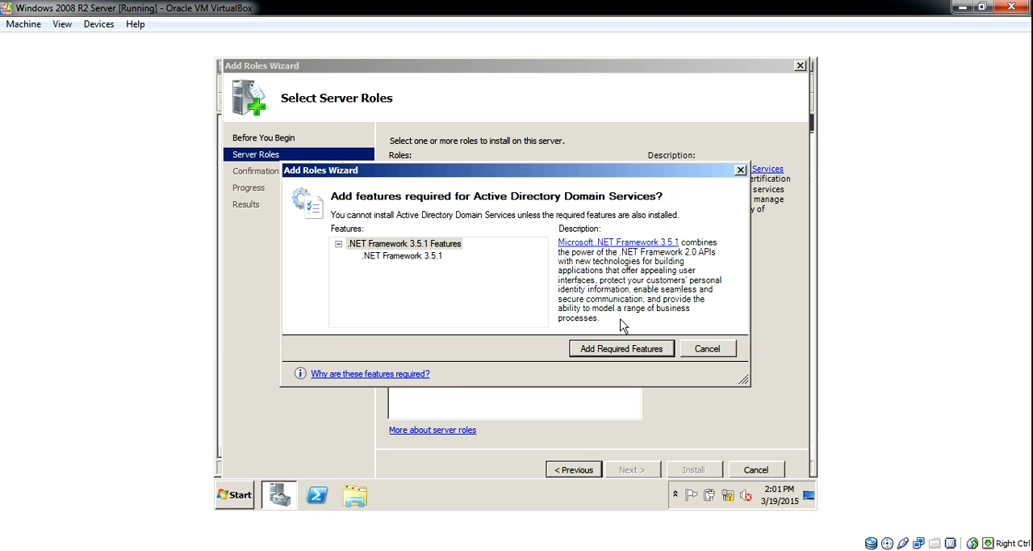
click(648, 354)
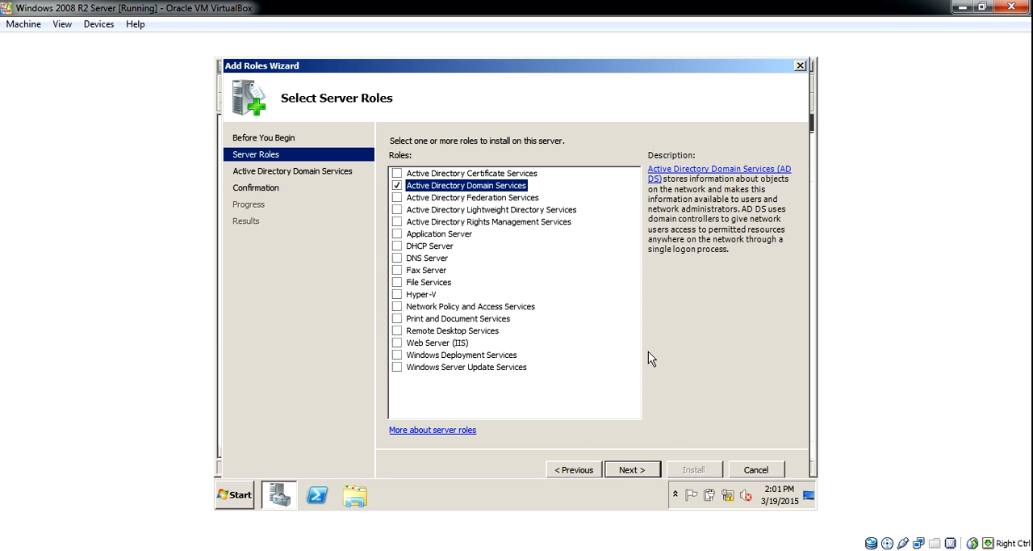
click(640, 471)
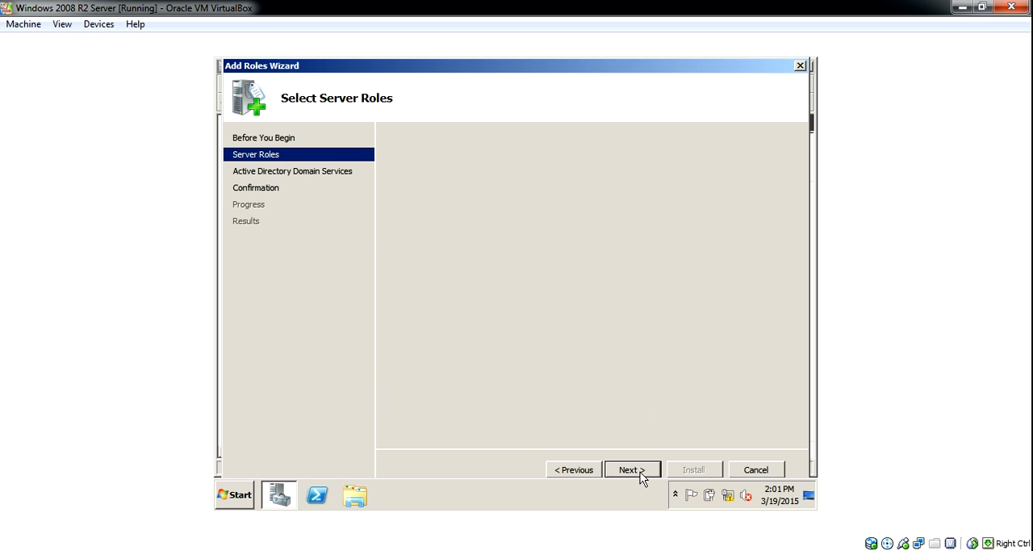
click(640, 472)
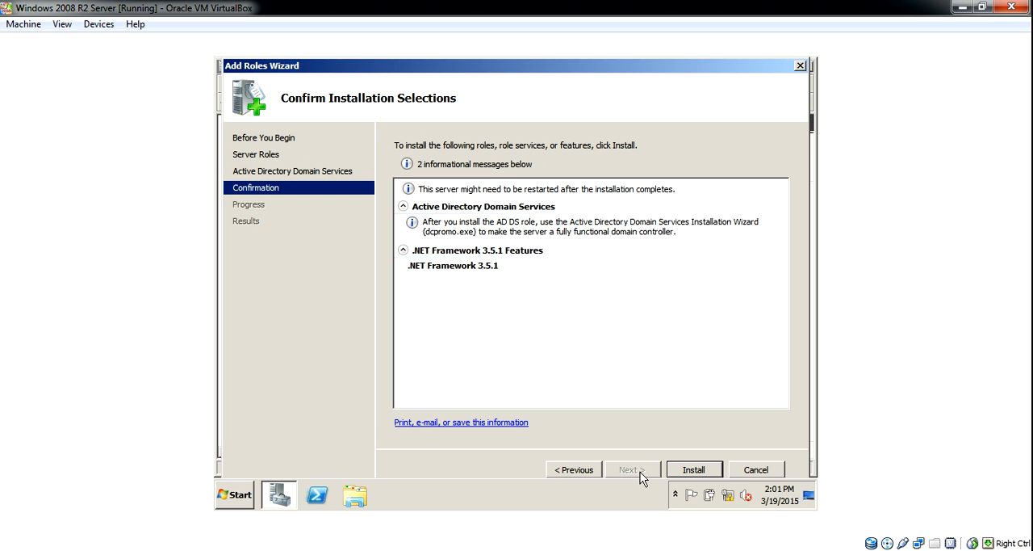
click(691, 471)
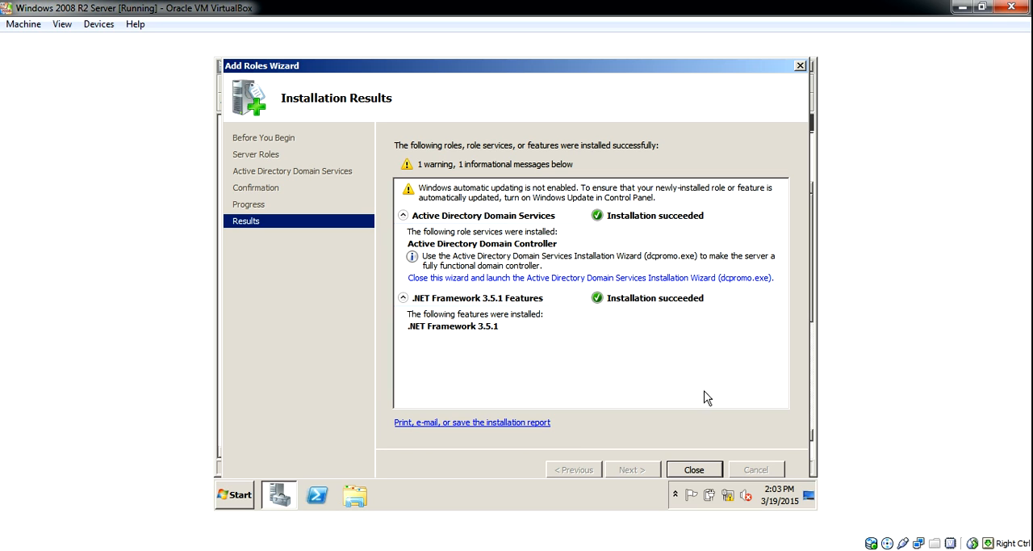
click(696, 470)
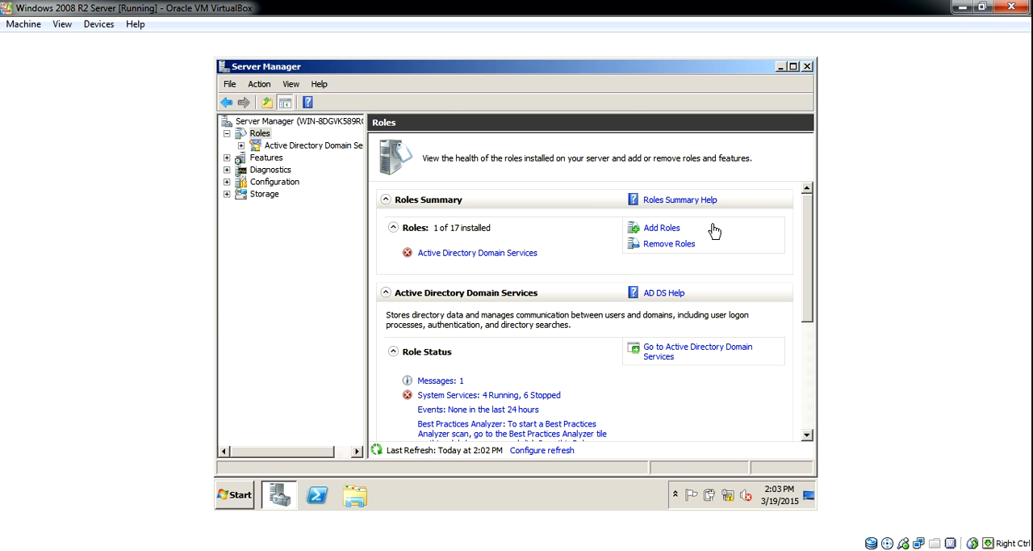
click(806, 67)
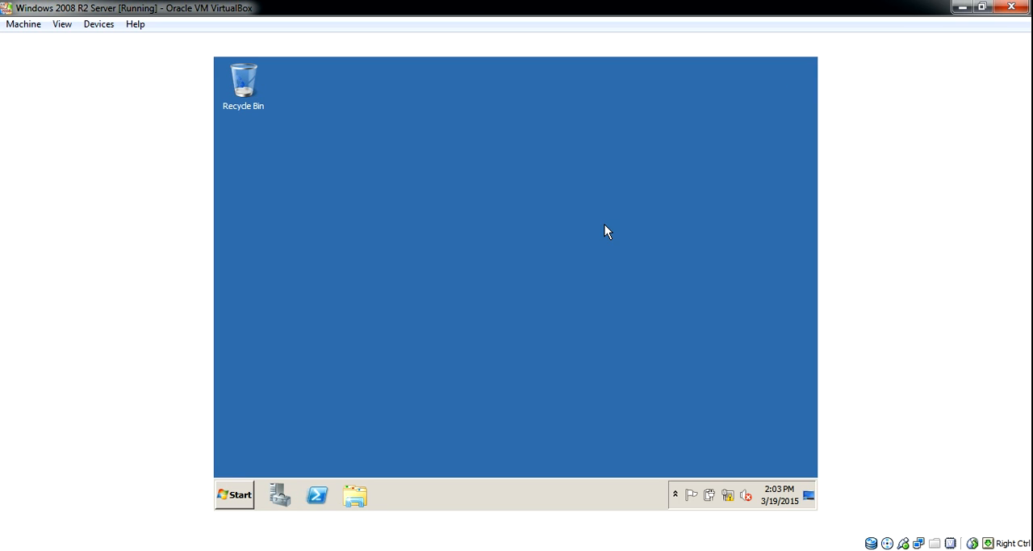
Check the administrative tools for the Active Directory entries added by the role installation
click(230, 496)
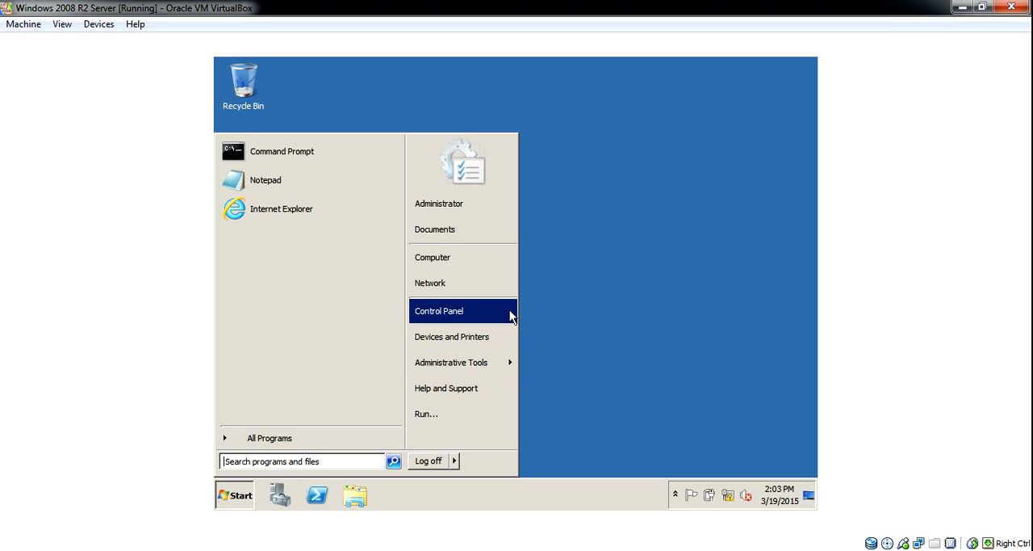
mouse_move(491, 364)
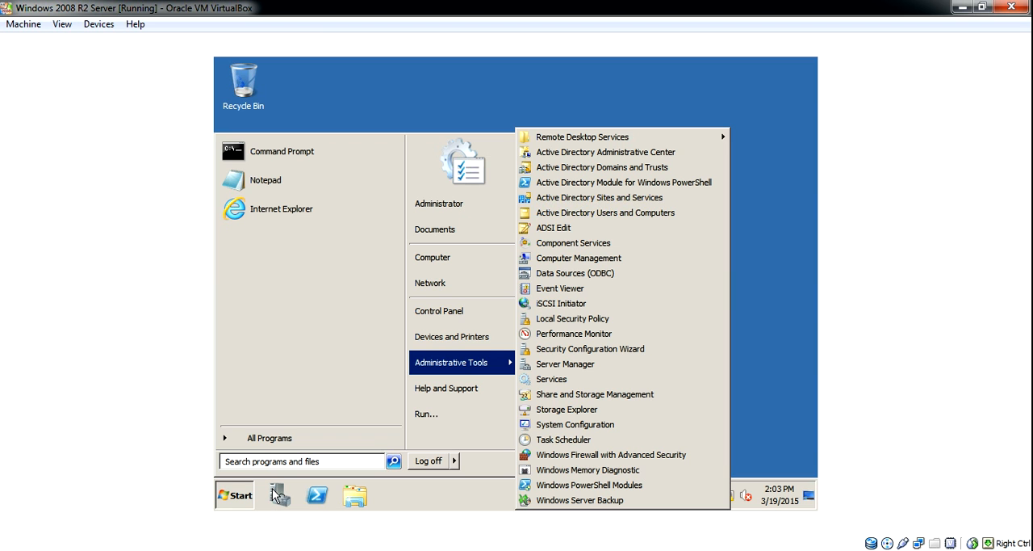
click(675, 136)
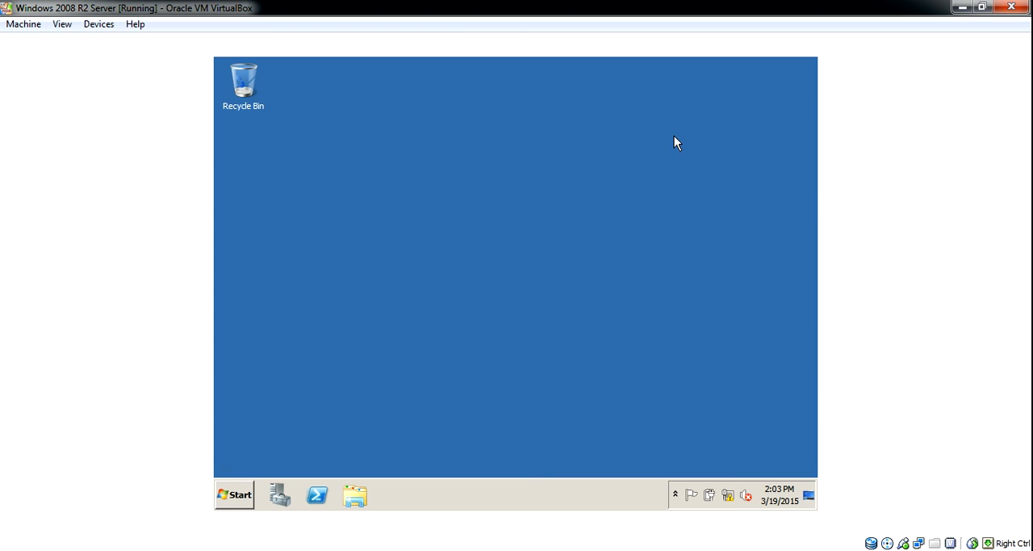
Check the roles summary in Server Manager and close it
click(277, 492)
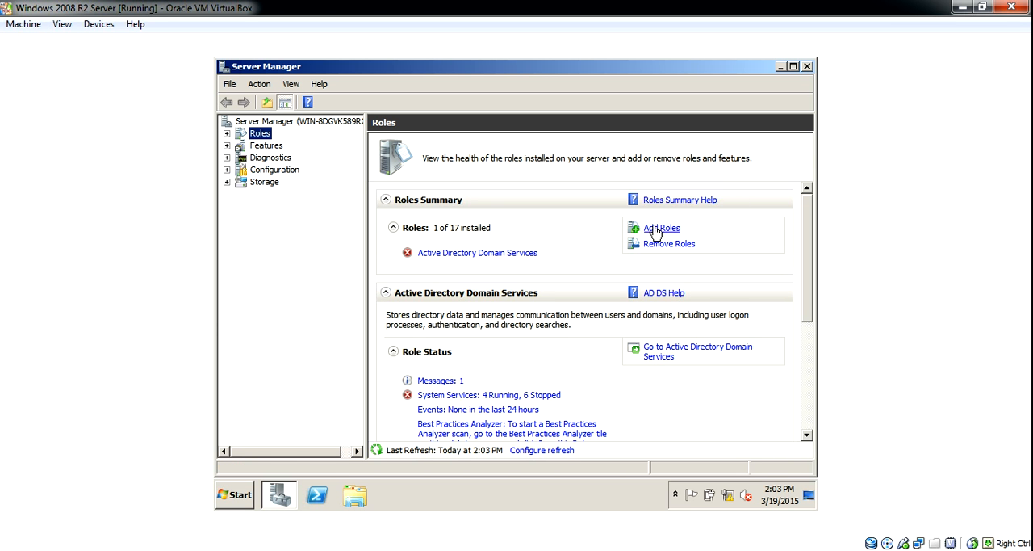
click(807, 66)
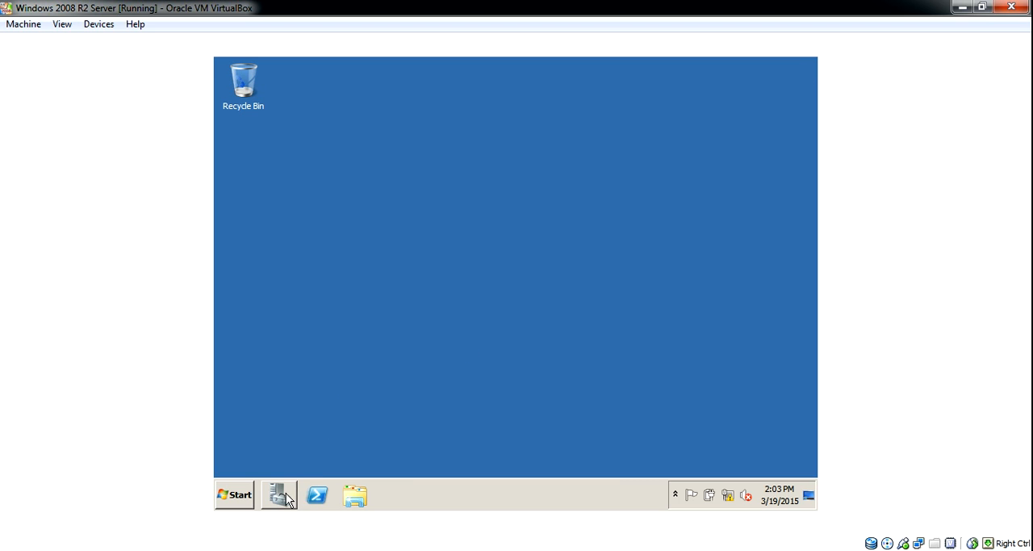
Open the computer's system properties, go to the computer name and domain changes, and select the whole current computer name for replacement
click(229, 495)
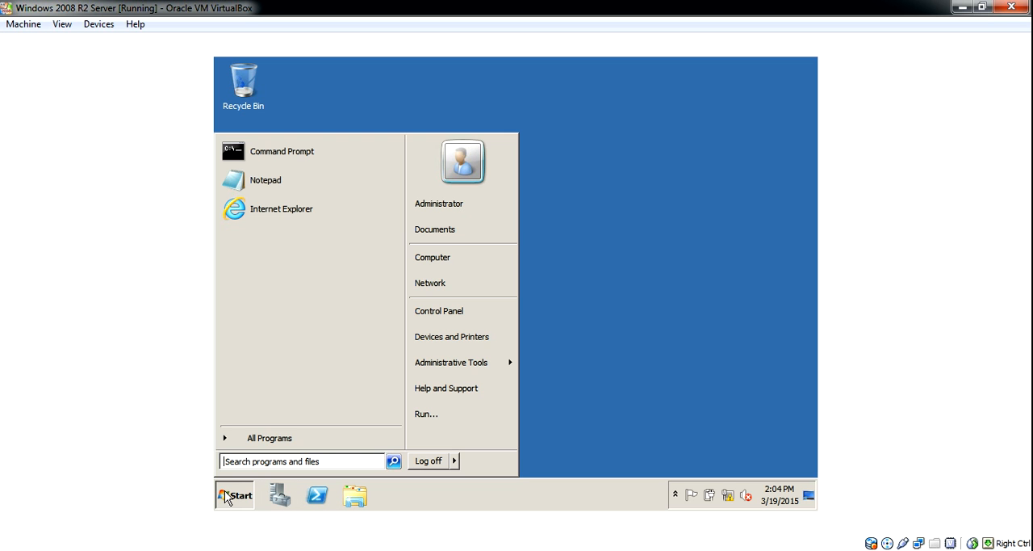
right_click(473, 264)
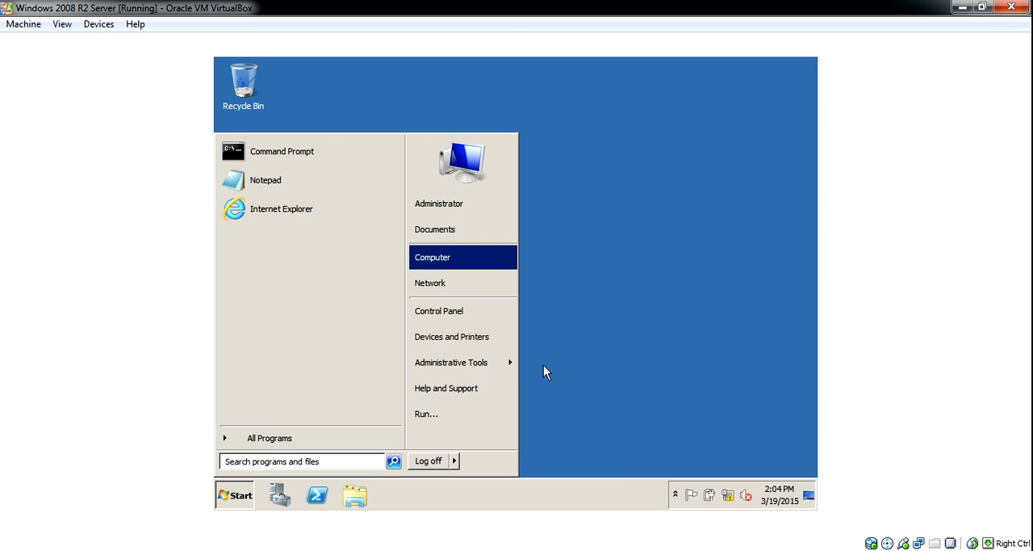
click(543, 368)
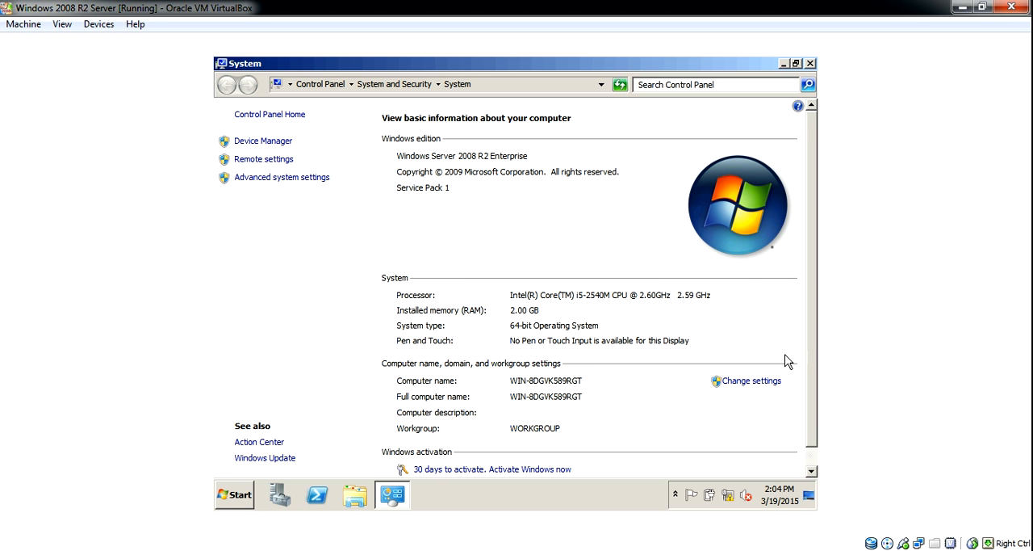
click(763, 385)
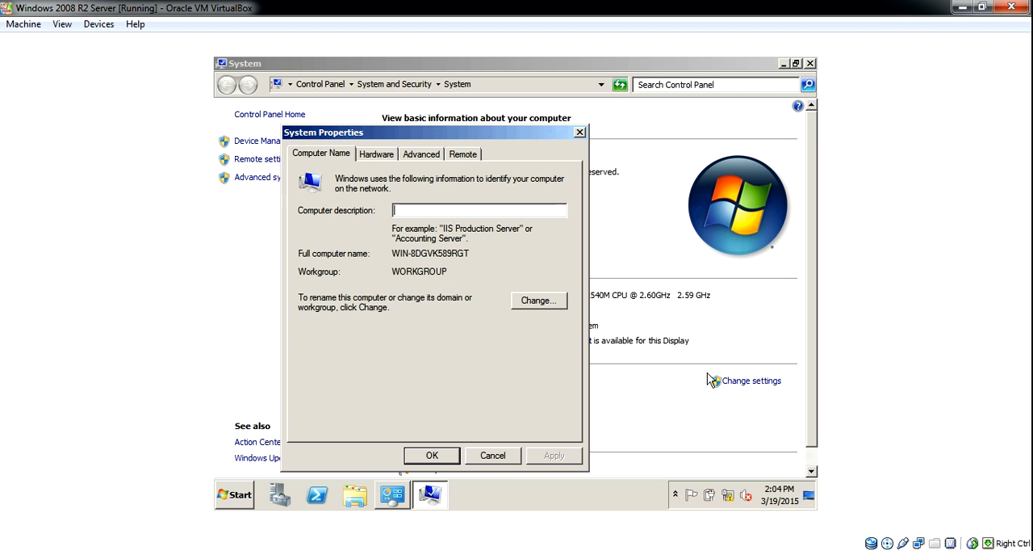
click(538, 300)
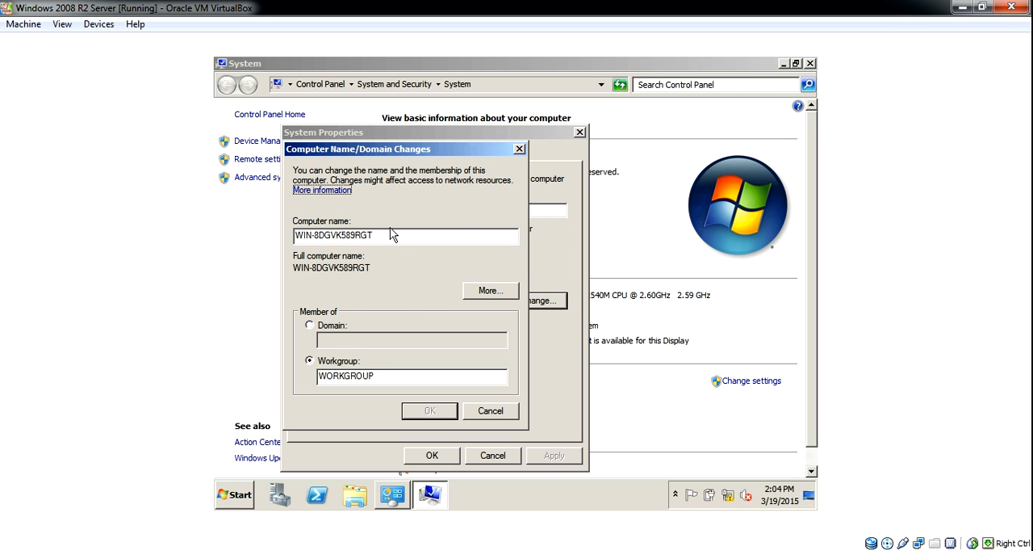
drag(392, 234, 242, 231)
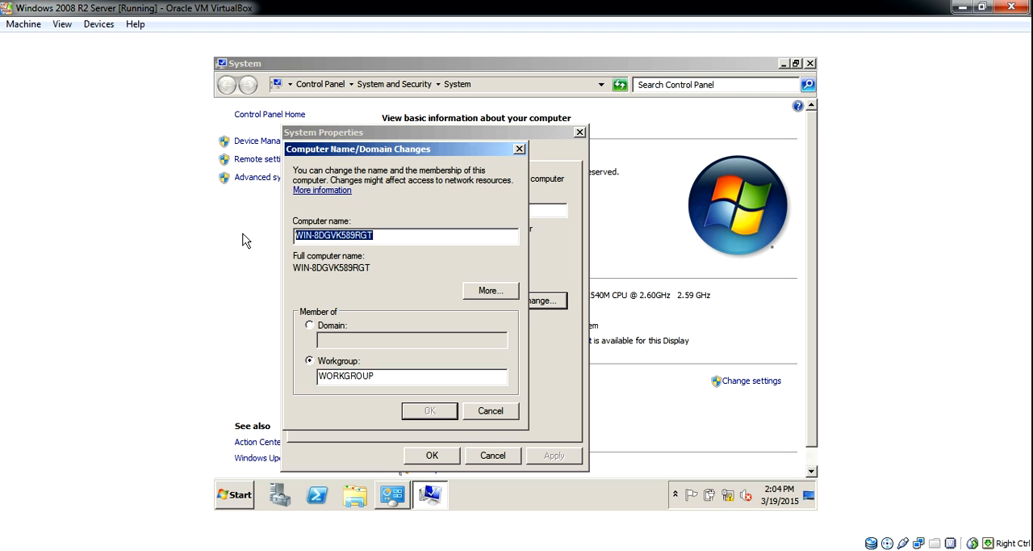